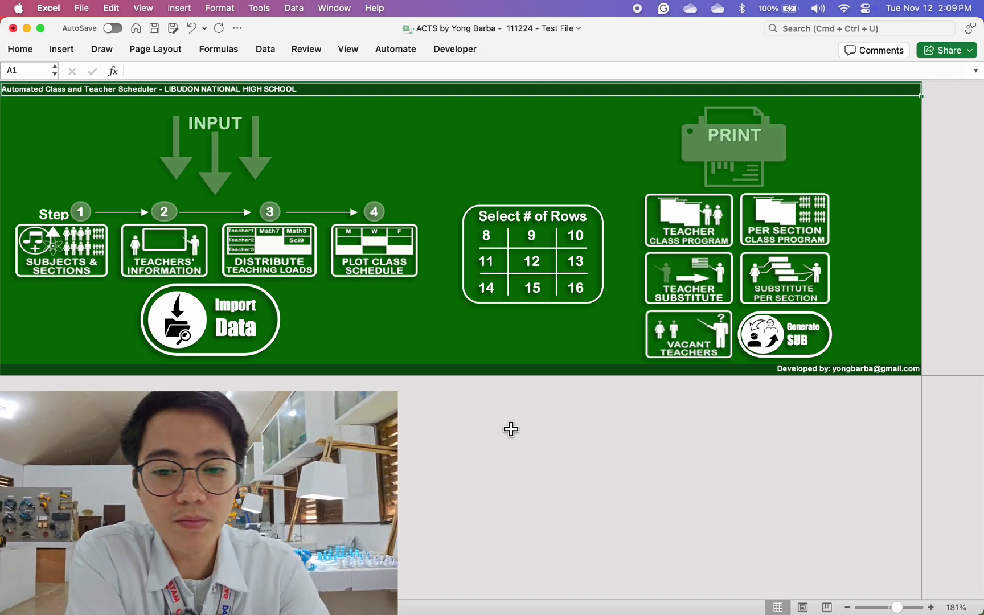
Preview the subjects-and-sections, teachers' information and class schedule sheets, then return to the dashboard.
click(68, 259)
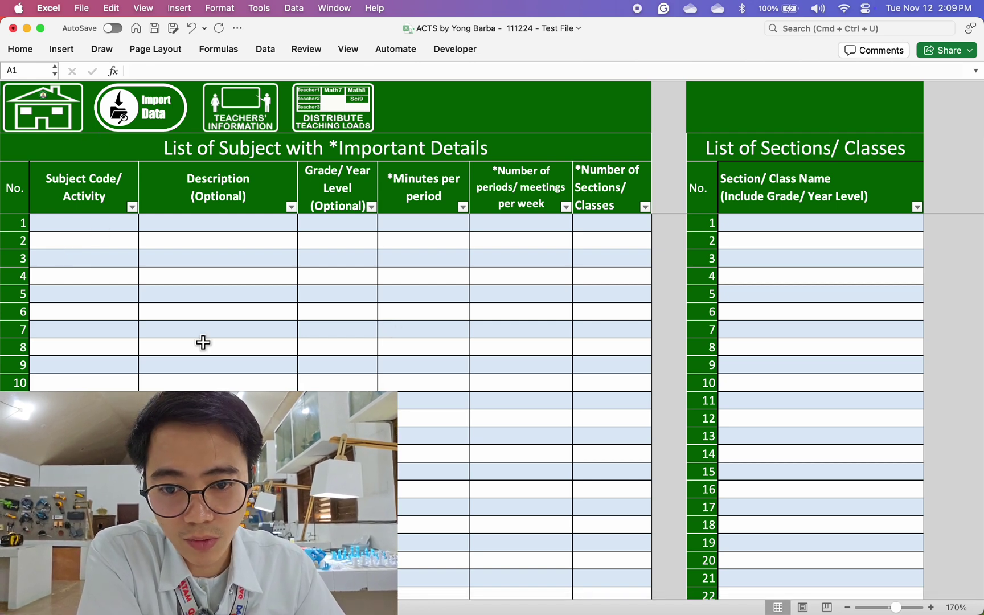
click(251, 117)
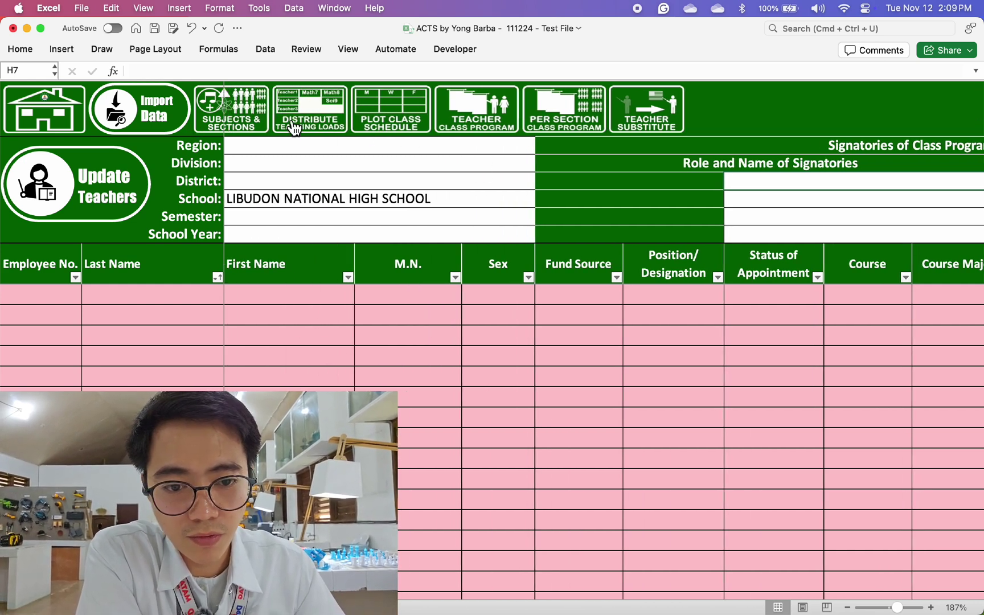
click(412, 124)
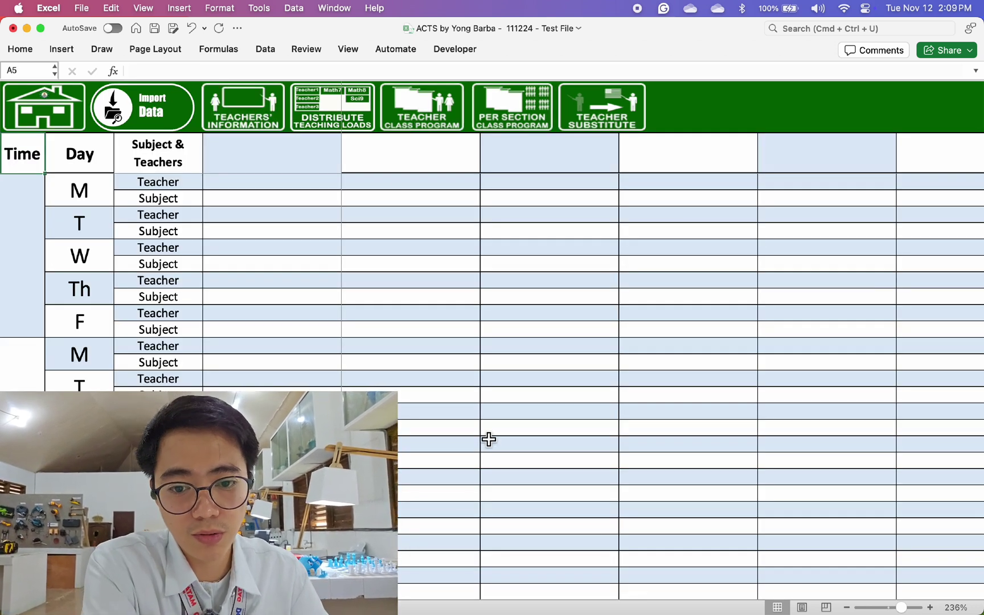
click(39, 132)
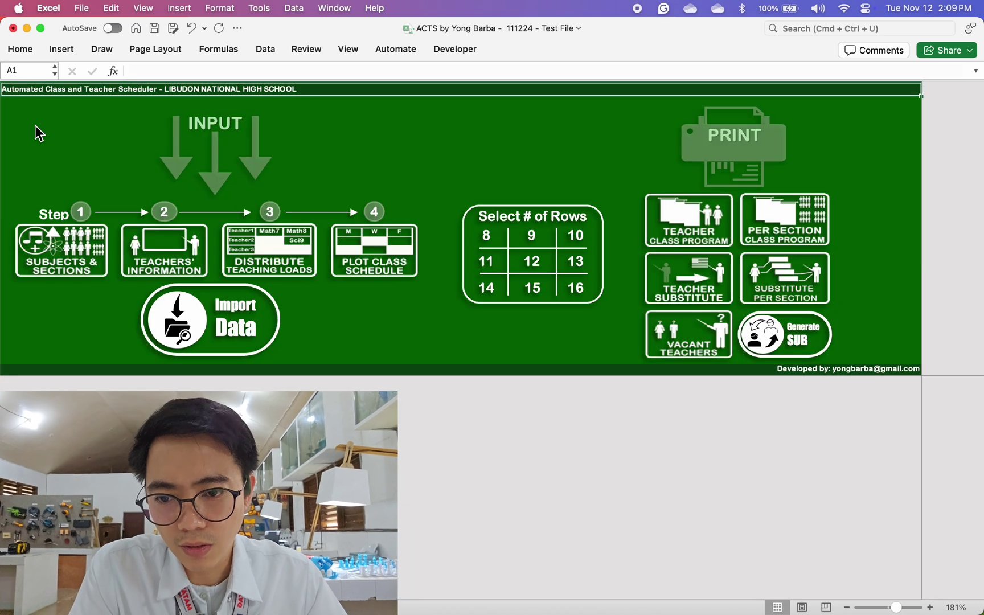
Import the 'with sample data.xlsm' workbook from Documents into the scheduler.
click(232, 328)
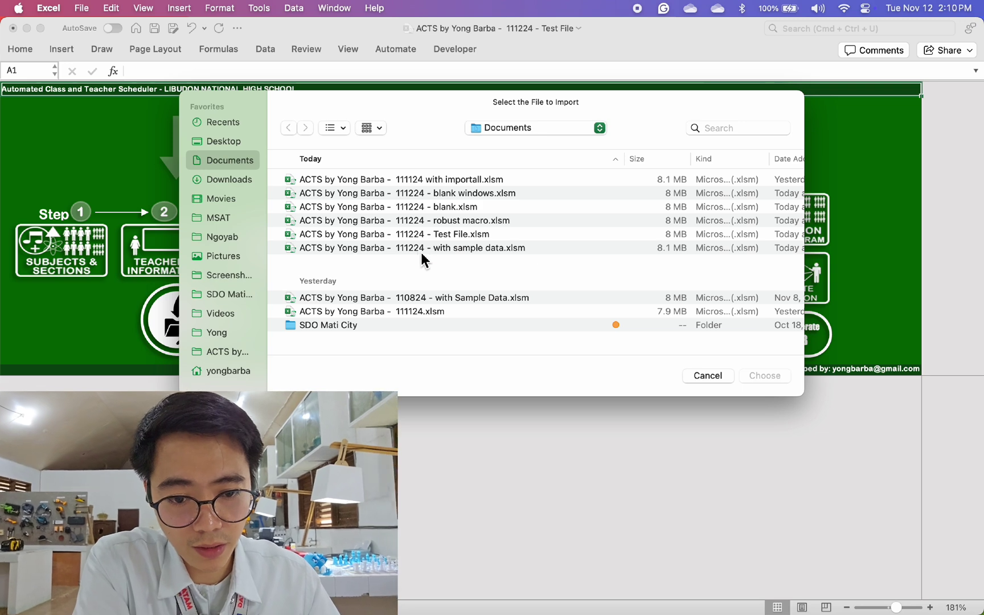
click(444, 258)
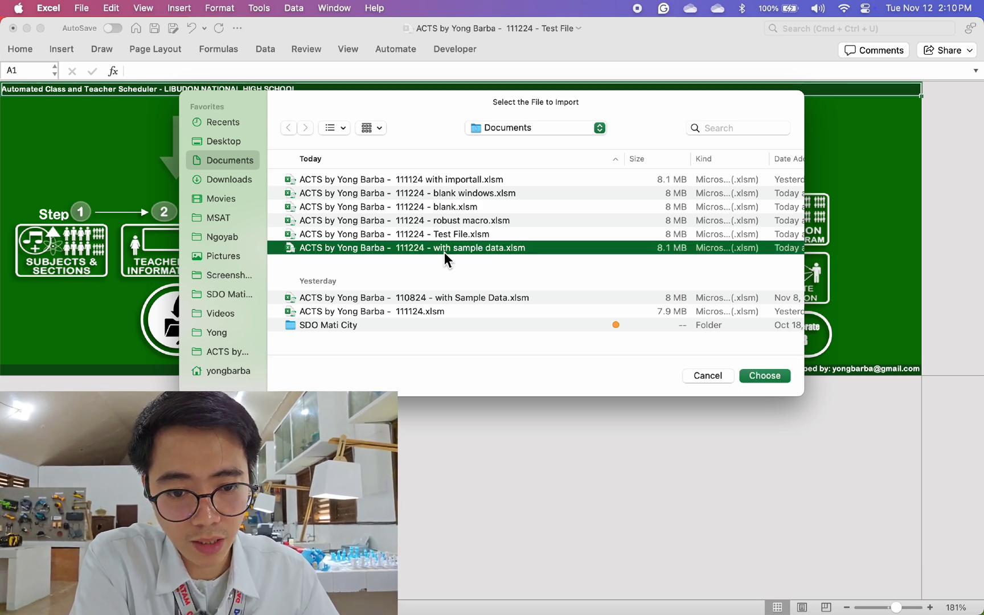
click(766, 380)
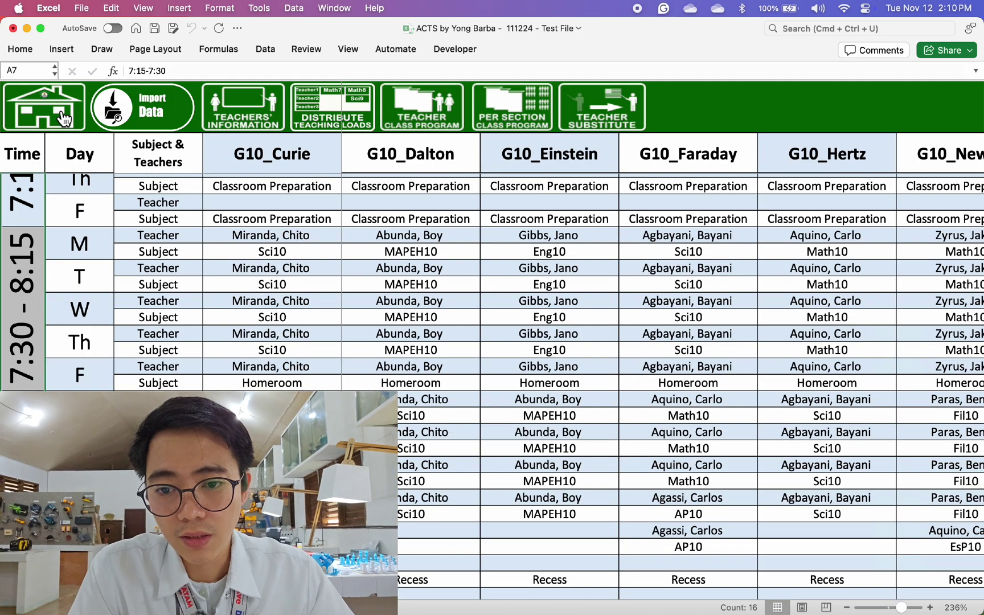
Review the imported subjects and 32 sections through G9_Silang, then go back home.
scroll(412, 339, up, 3)
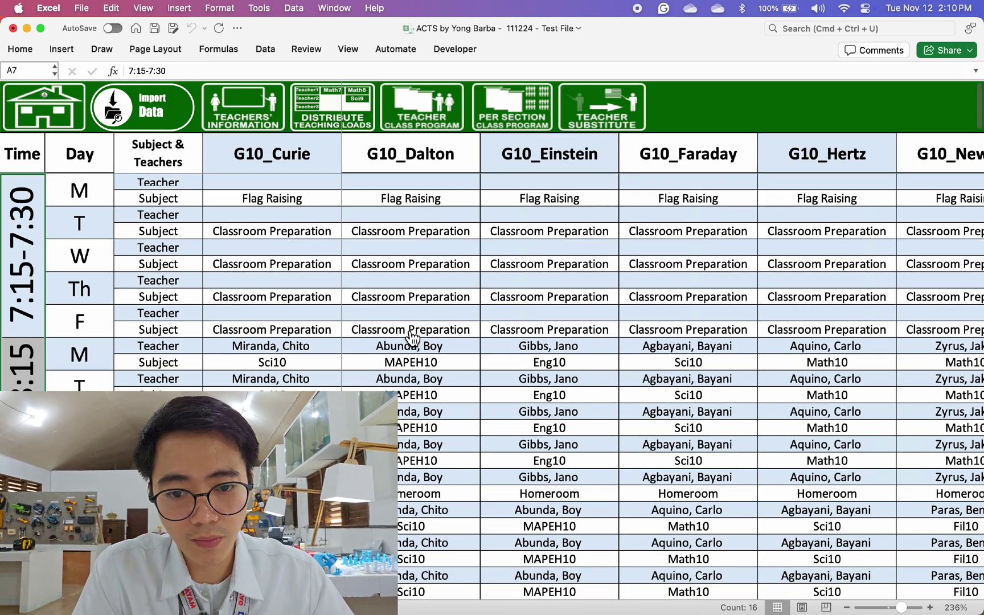
click(41, 117)
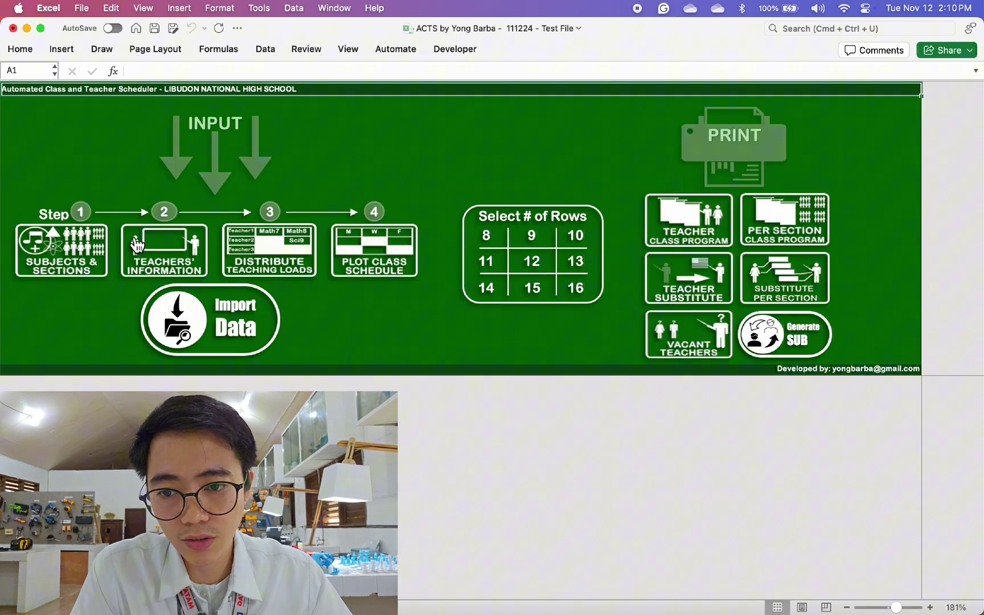
click(52, 256)
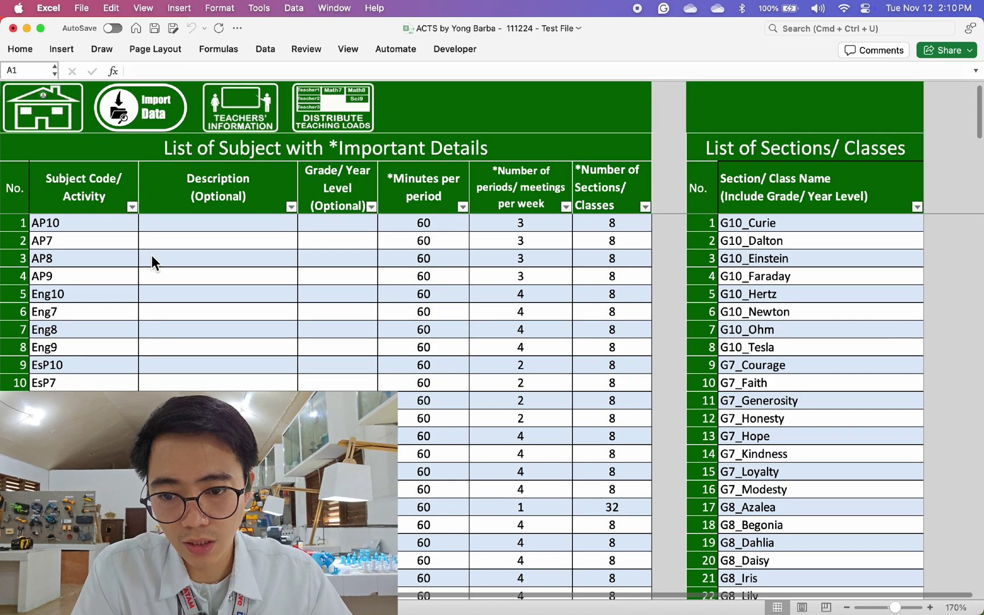
scroll(771, 299, down, 7)
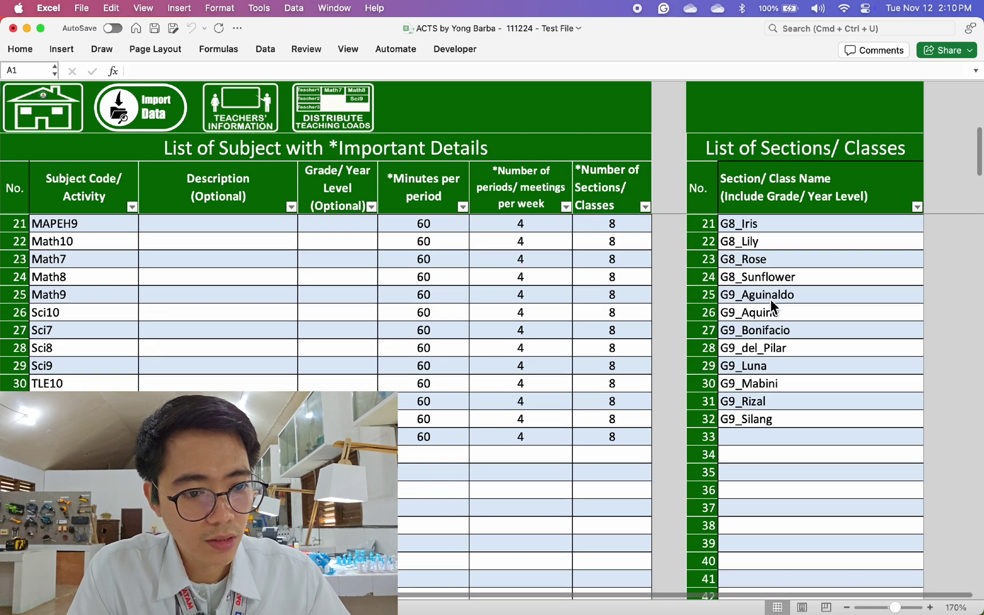
scroll(771, 299, up, 7)
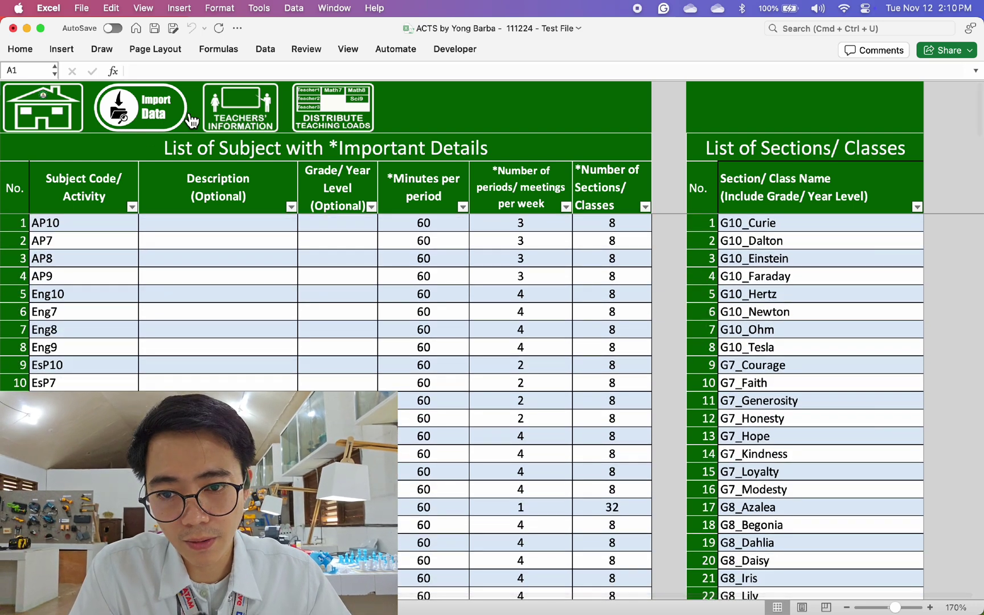
click(50, 121)
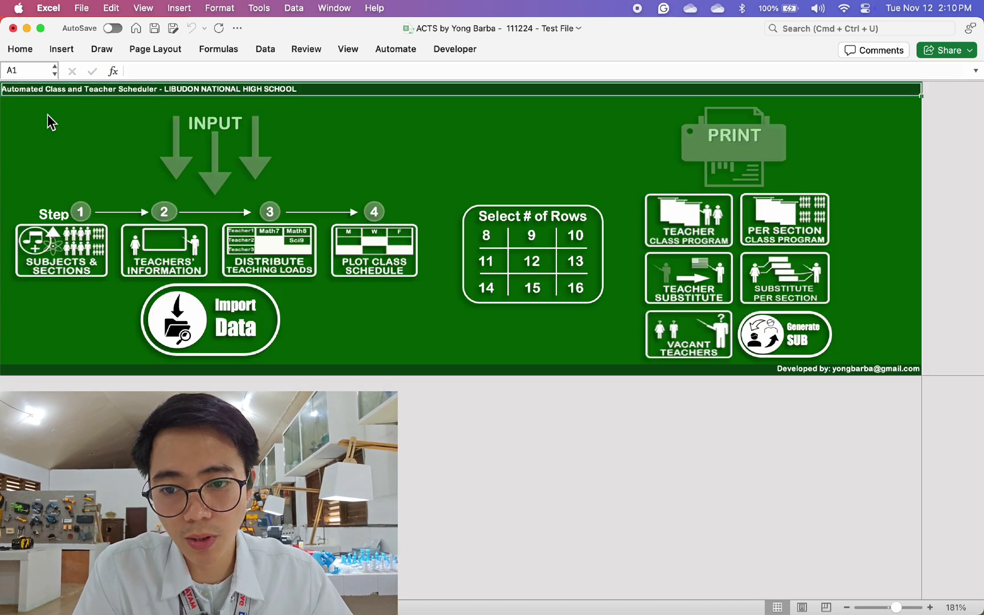
Show the first listed teacher's weekly schedule in the teacher class program sheet.
click(696, 222)
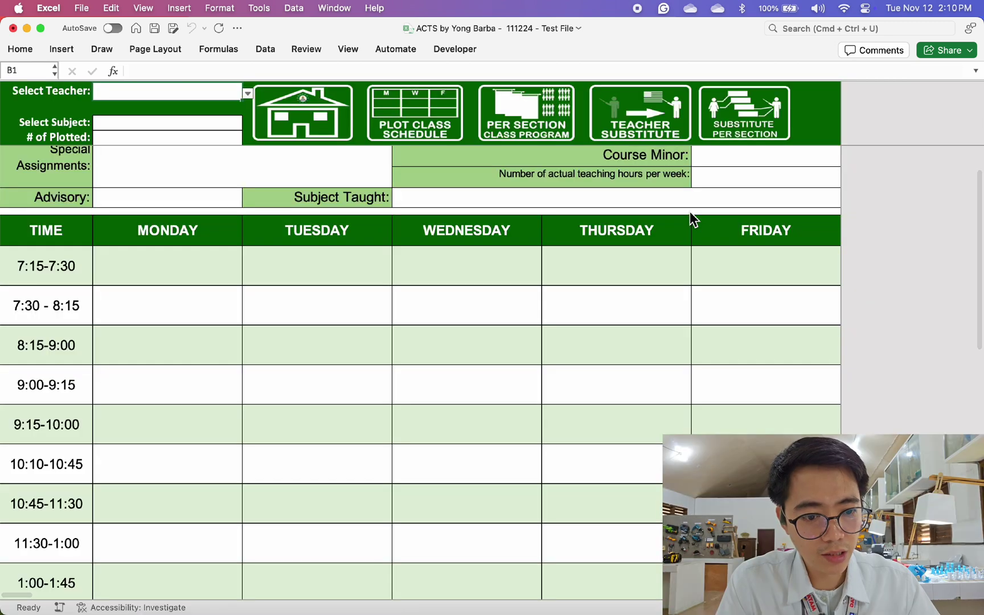
click(247, 93)
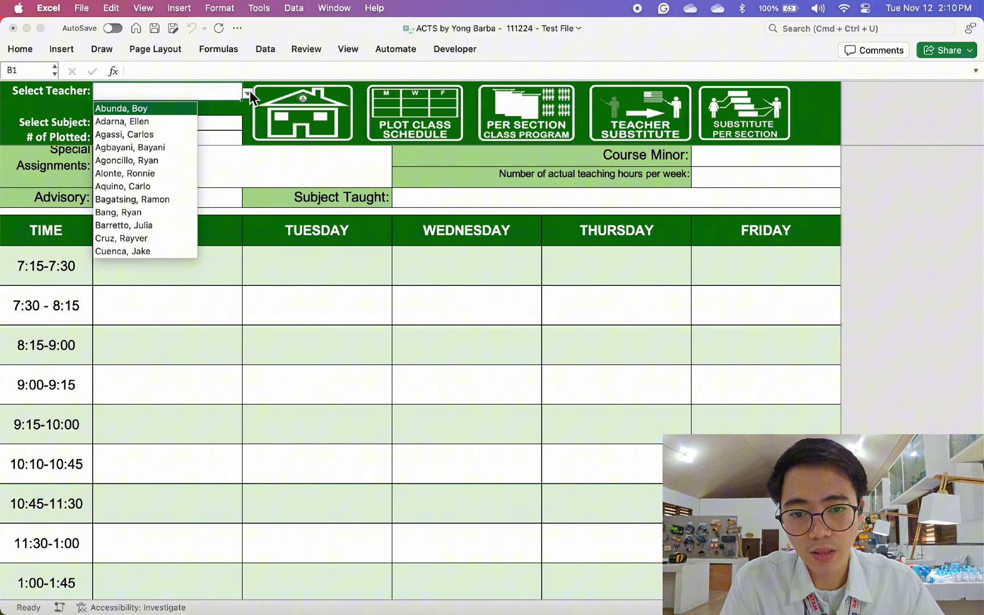
click(135, 112)
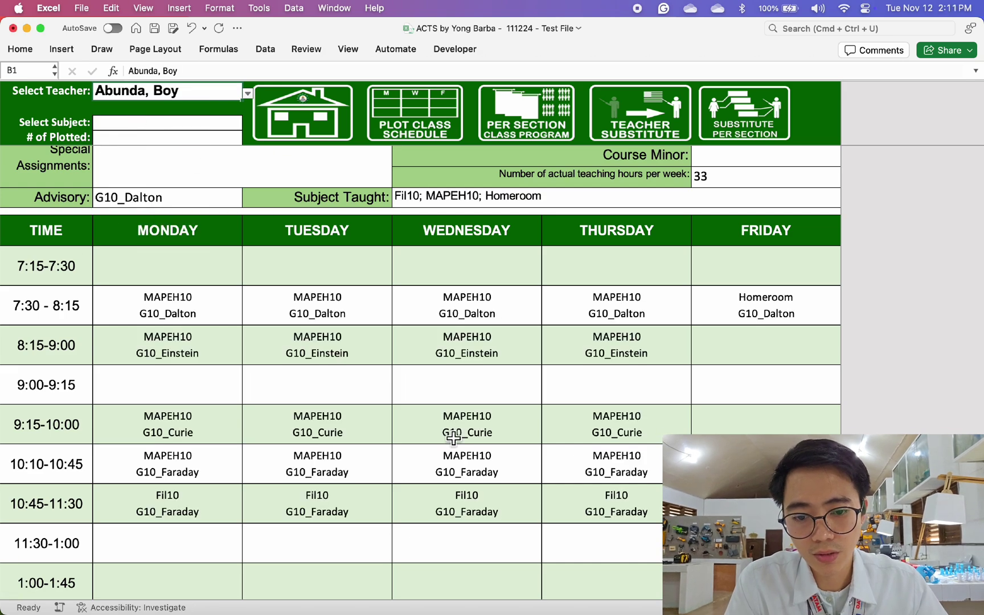
scroll(453, 435, down, 5)
scroll(453, 437, up, 10)
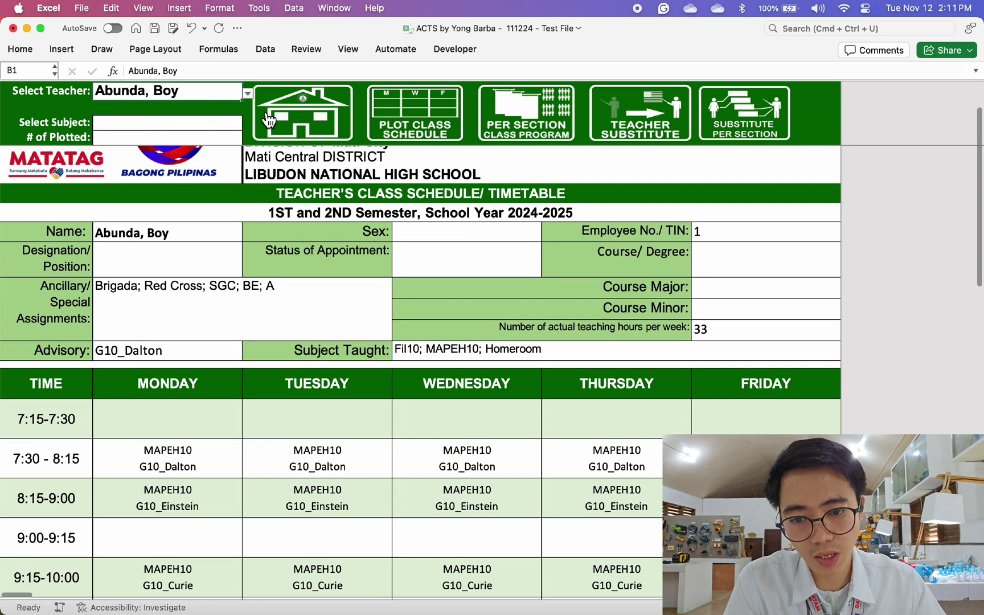
Load another teacher's Grade 8 schedule, then bring up the per-section class program.
click(247, 92)
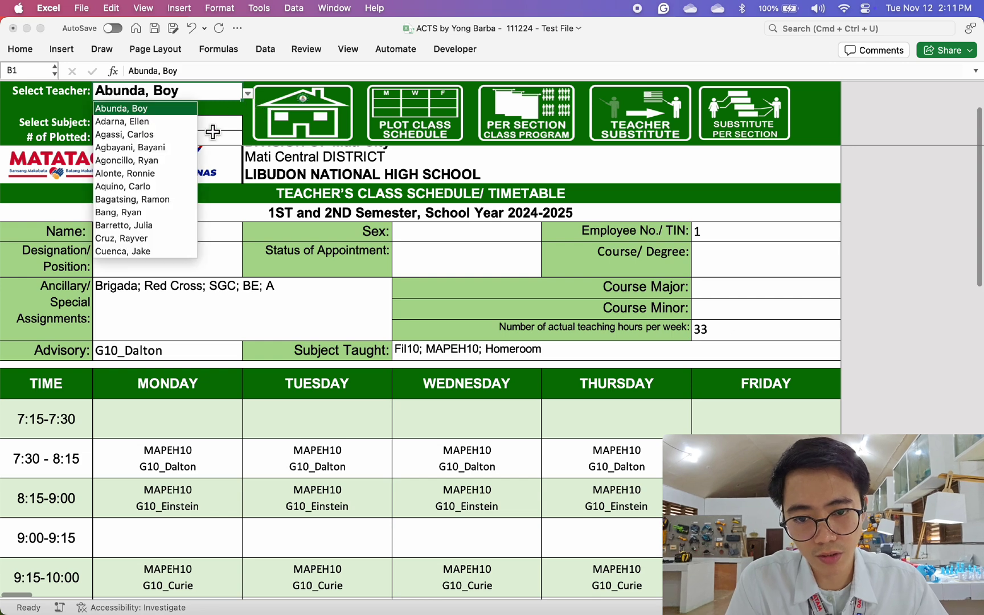
click(149, 200)
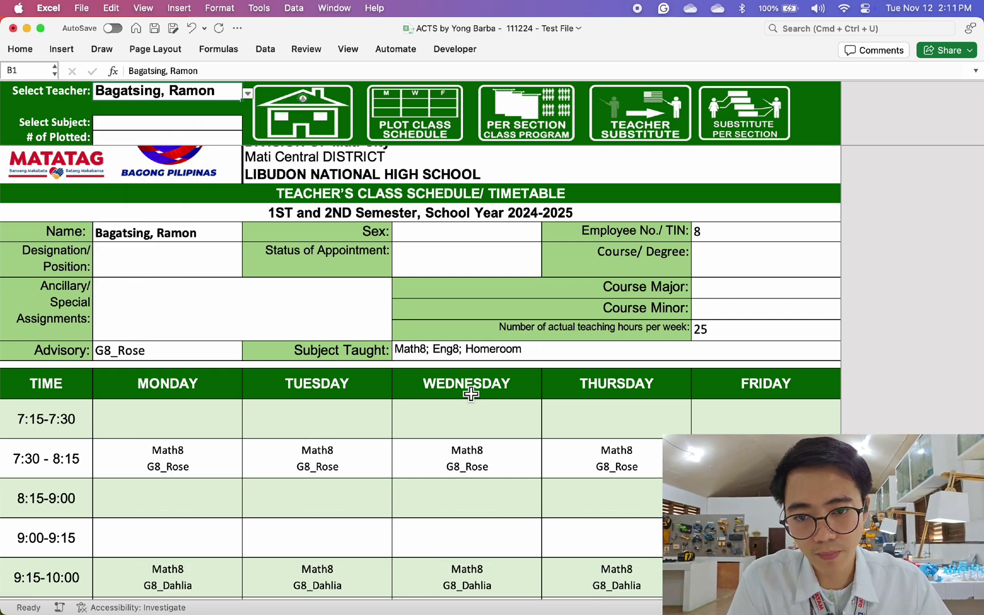
scroll(496, 485, down, 5)
scroll(497, 485, down, 5)
scroll(497, 485, up, 8)
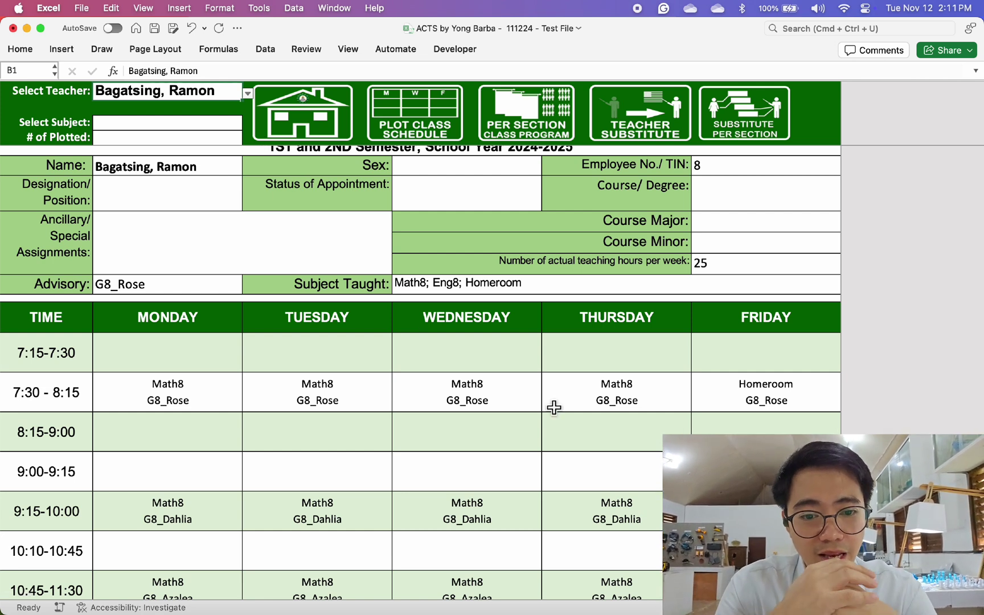
click(534, 132)
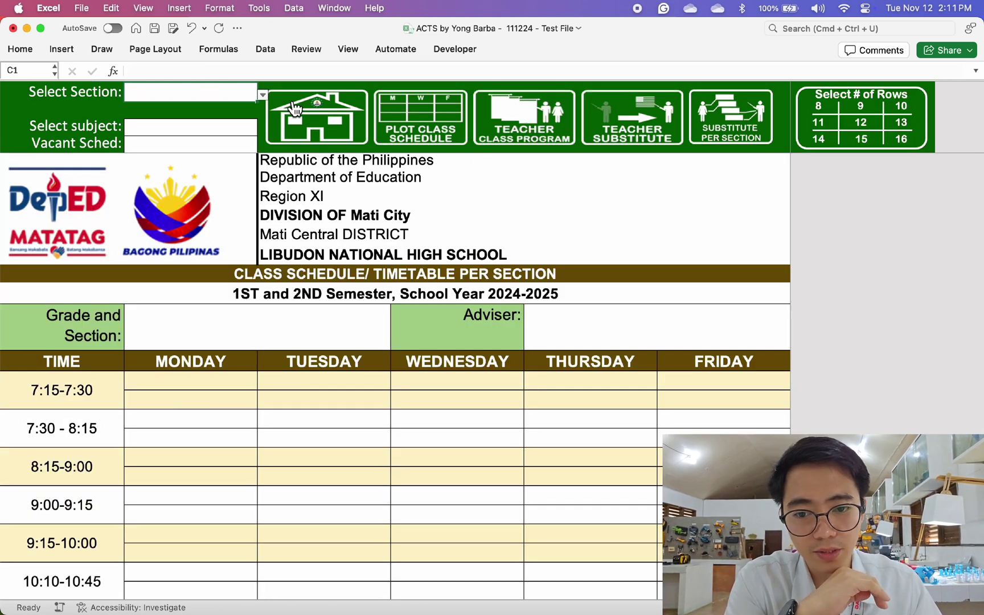
Select G10_Curie in the C1 section dropdown and scroll through its weekly classes.
click(263, 96)
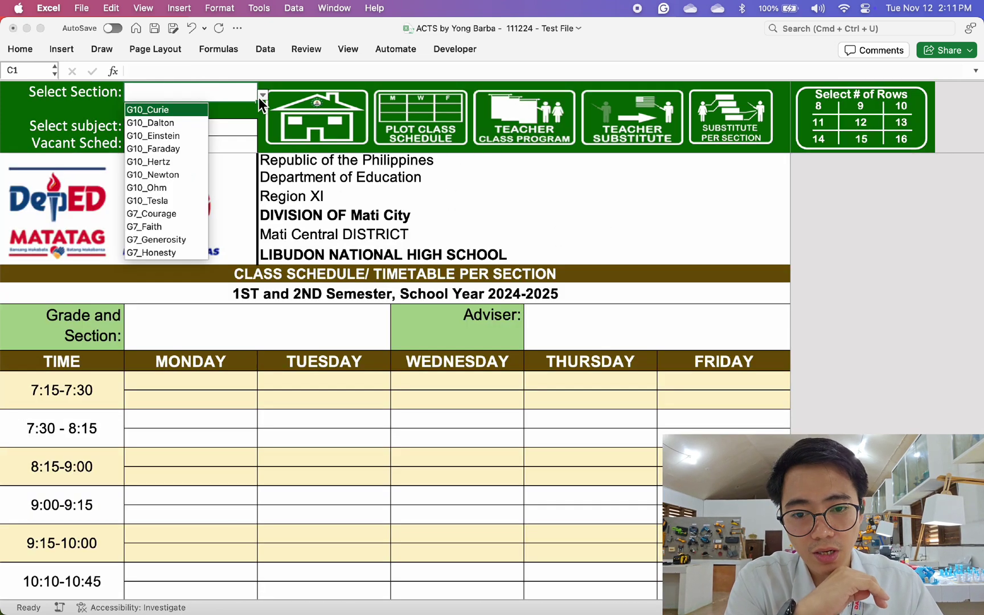
click(153, 110)
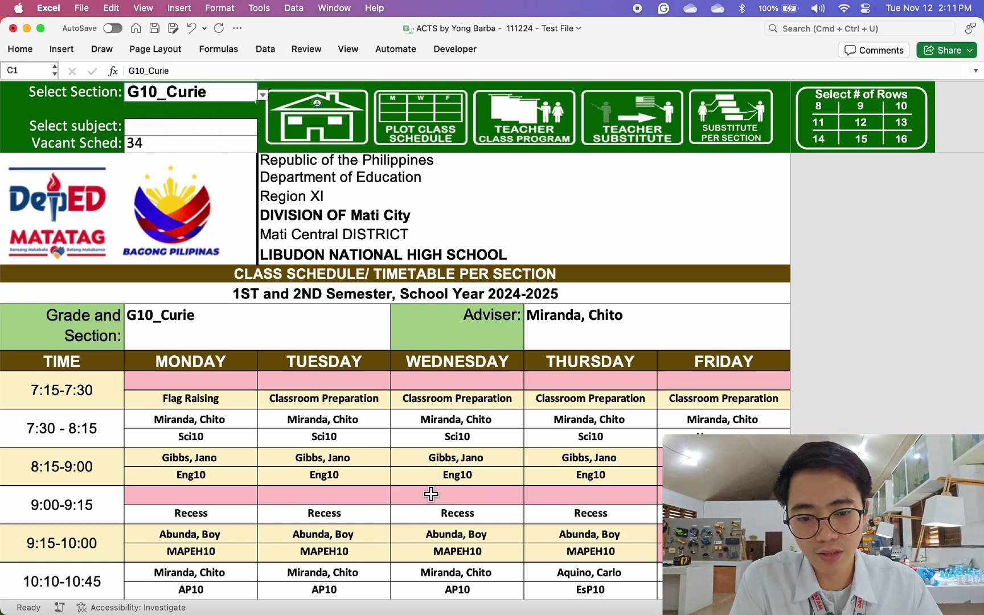
scroll(431, 494, down, 2)
scroll(431, 494, down, 5)
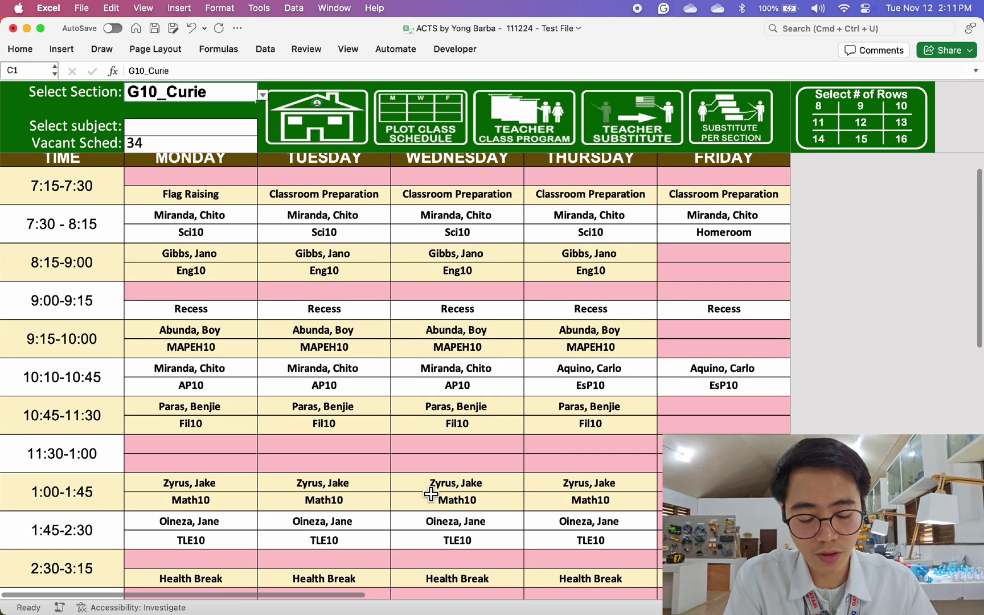
scroll(431, 494, down, 2)
scroll(431, 494, down, 1)
scroll(431, 494, up, 6)
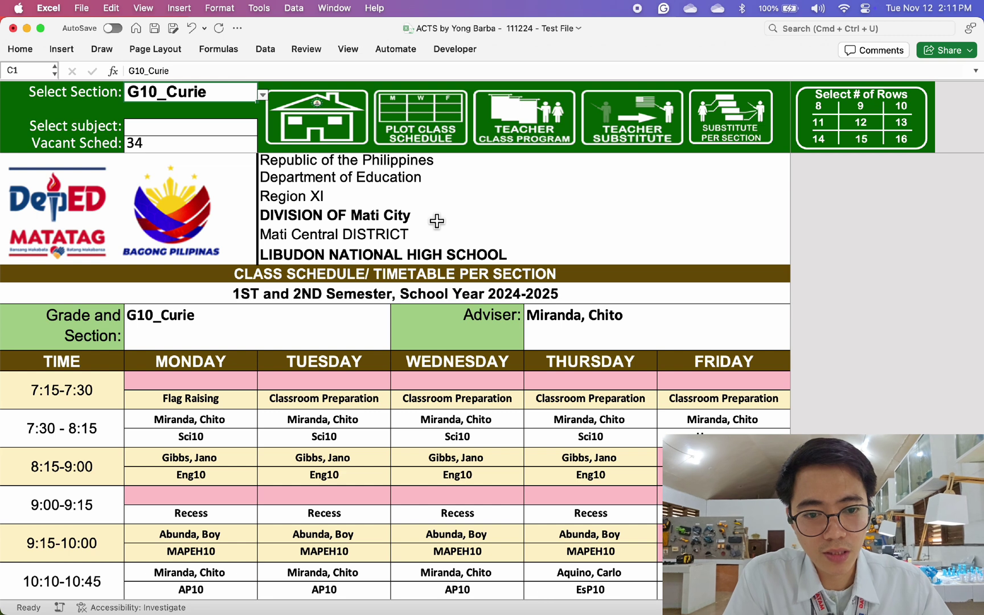
Generate the substitute-teacher list for the G10_Dalton adviser in the substitution program.
click(346, 132)
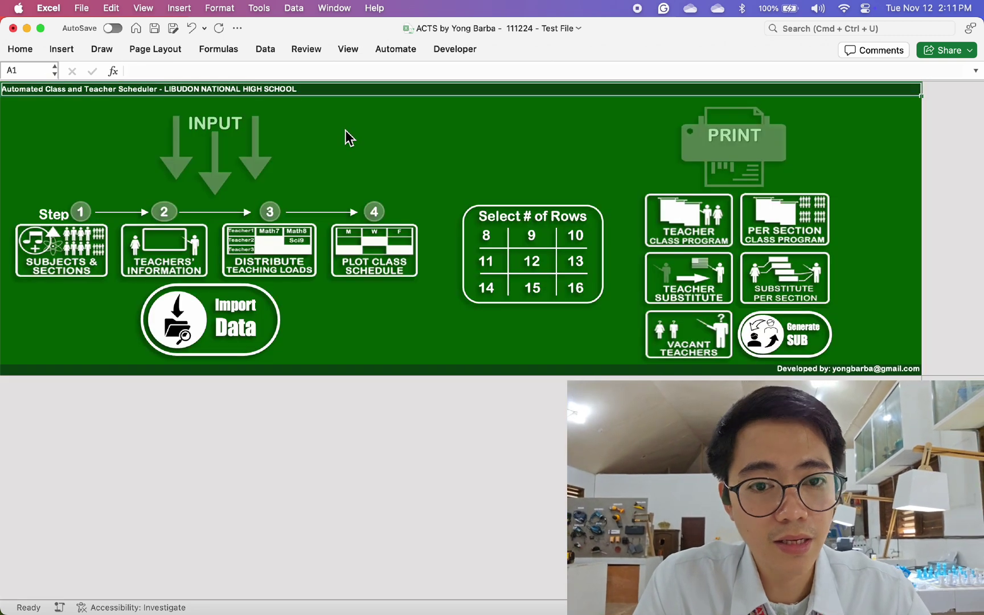
click(800, 342)
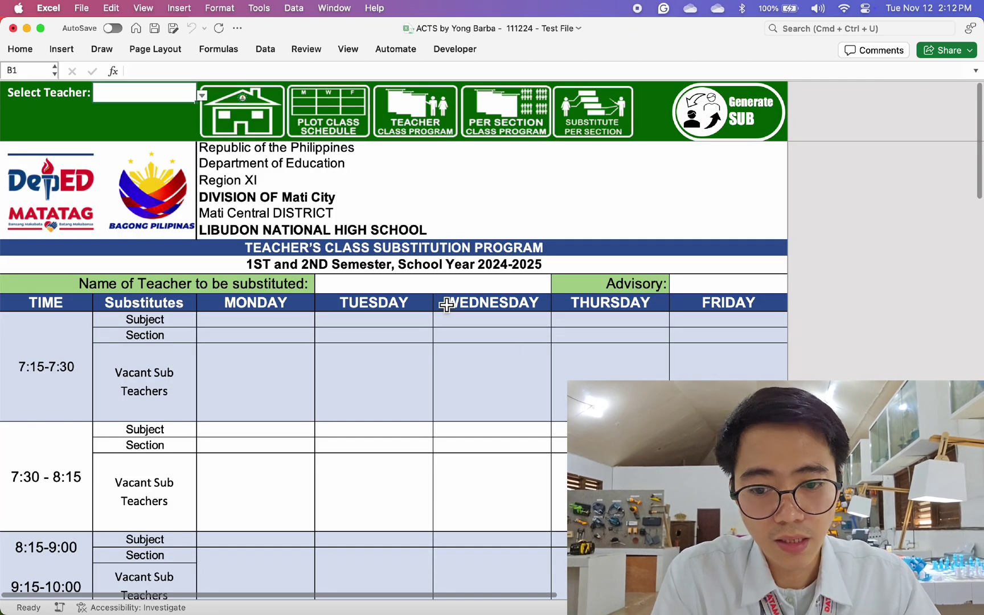
click(201, 96)
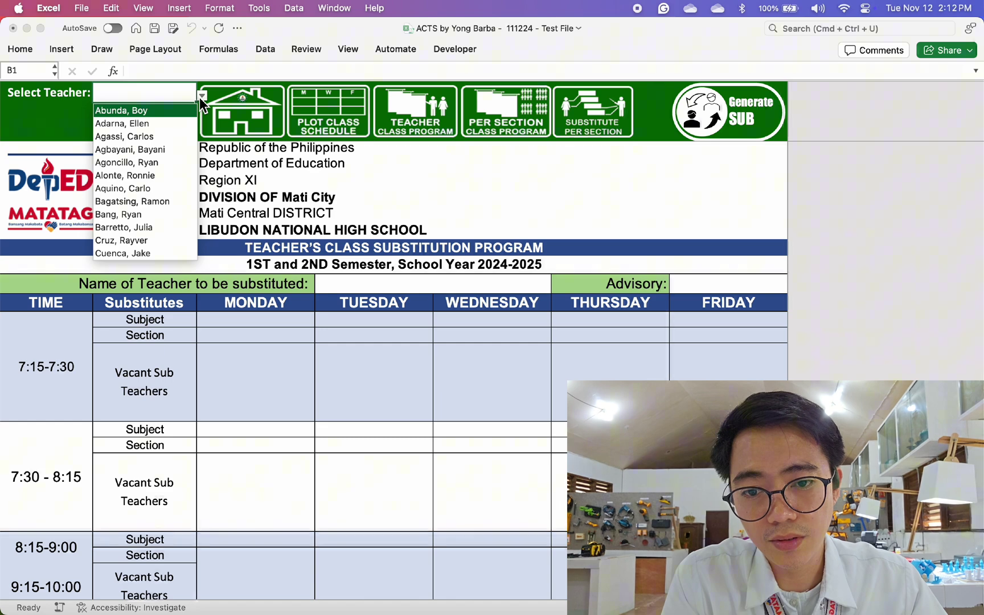
click(138, 109)
scroll(301, 505, down, 5)
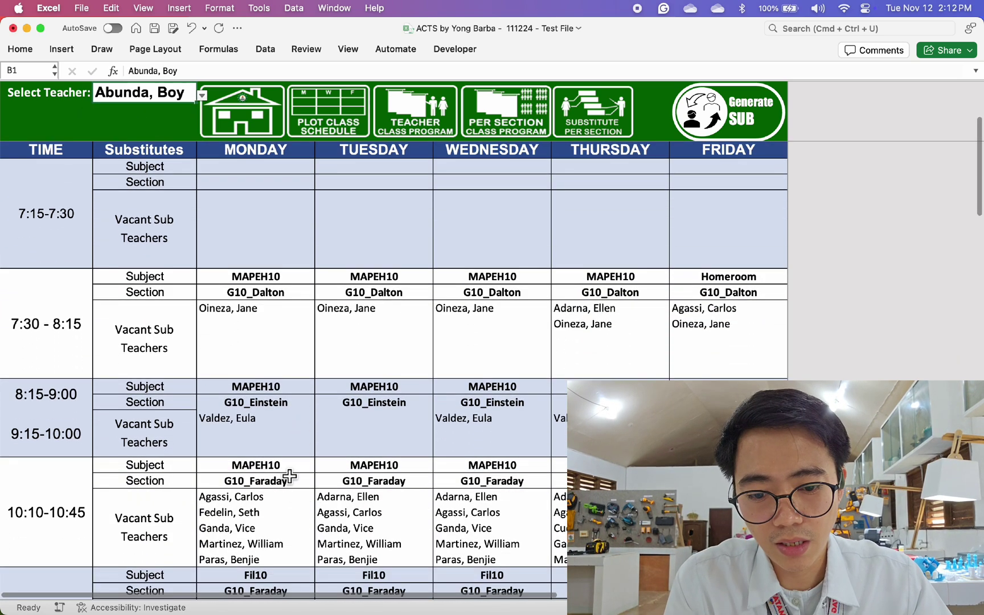
scroll(252, 511, down, 3)
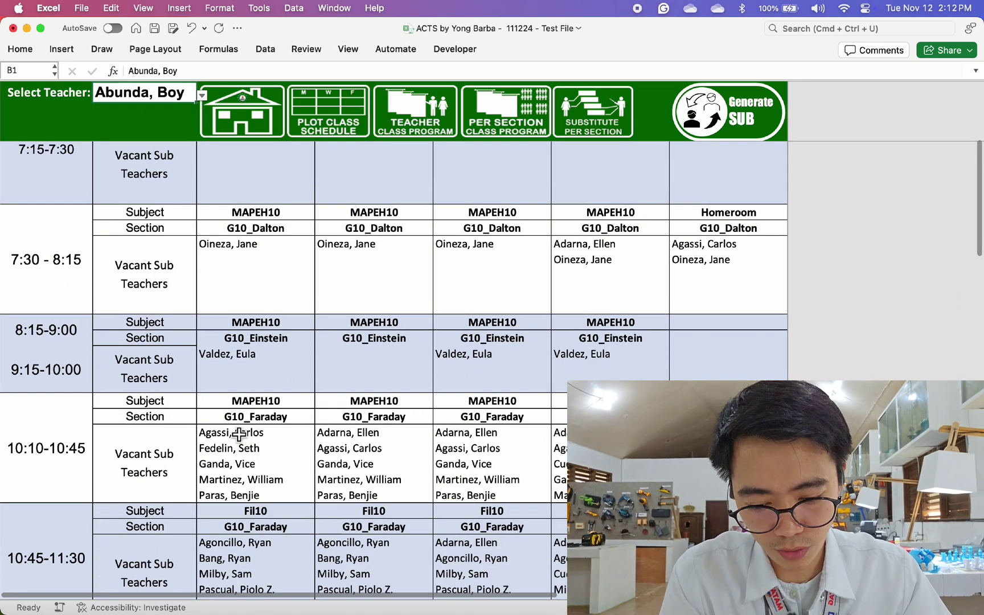
scroll(420, 312, up, 10)
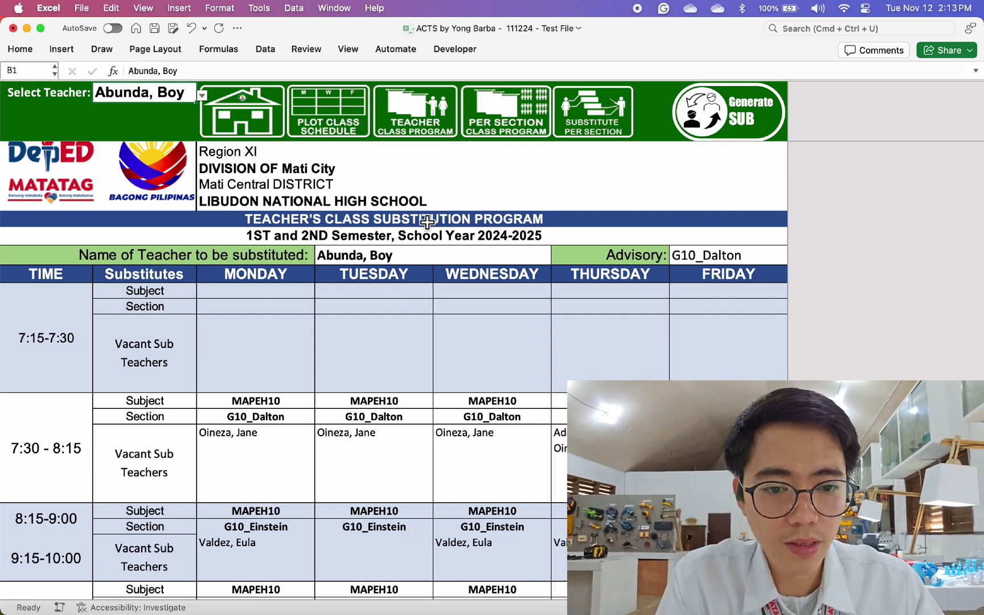
Show substitute teachers for section G10_Curie, then return to the dashboard.
click(592, 119)
scroll(290, 390, down, 5)
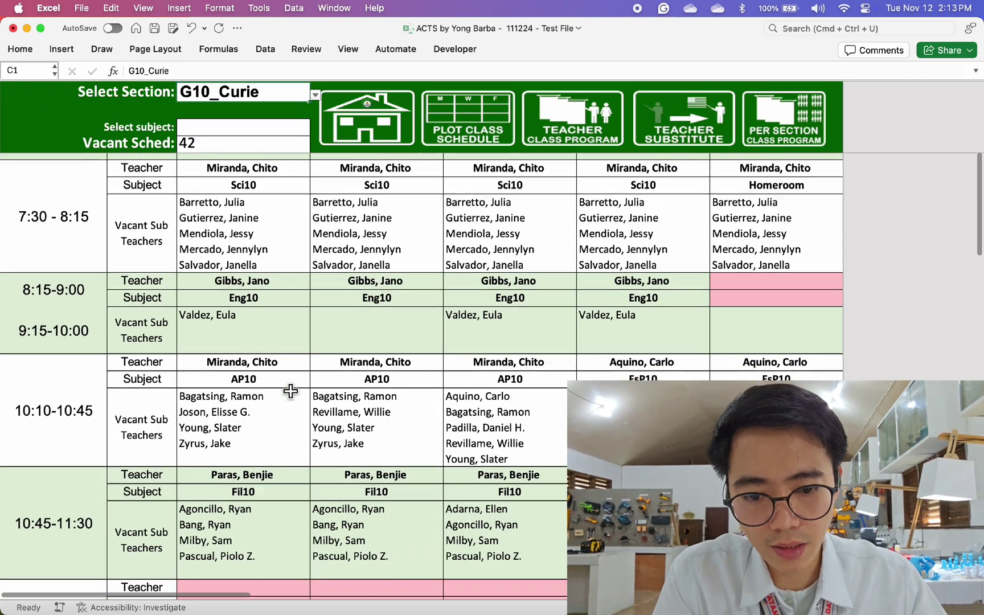
scroll(290, 391, up, 10)
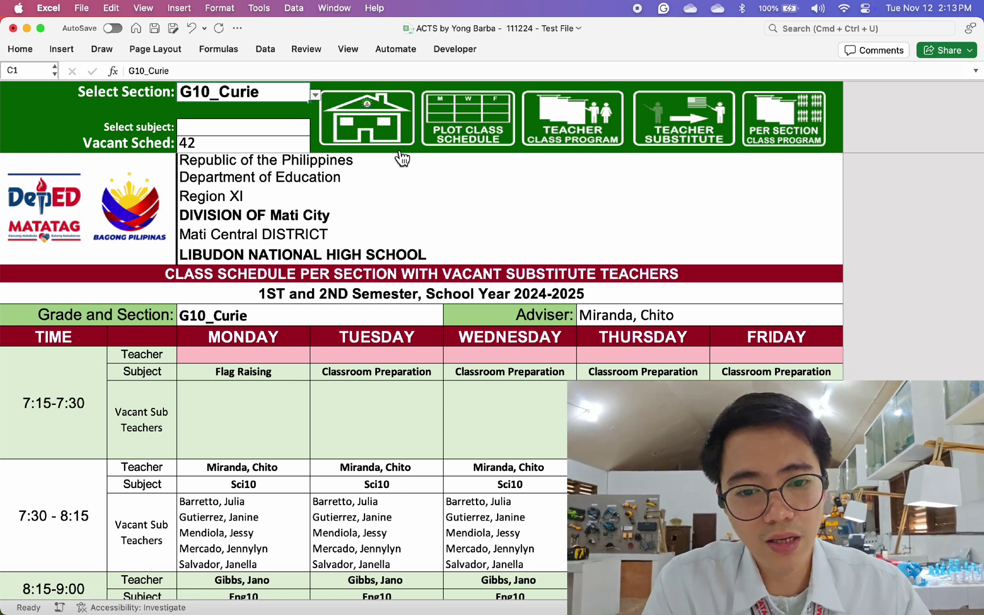
click(384, 136)
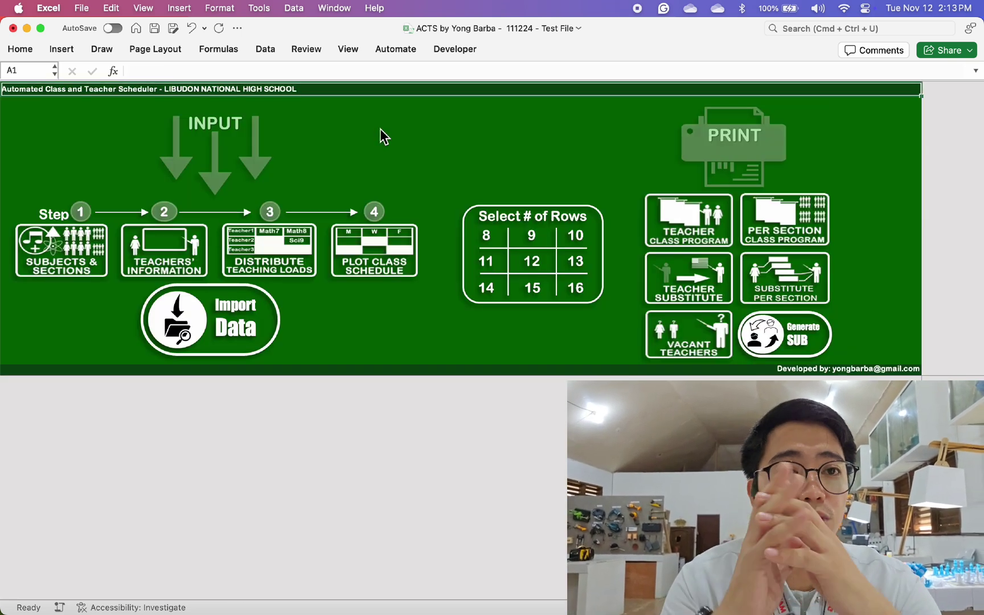